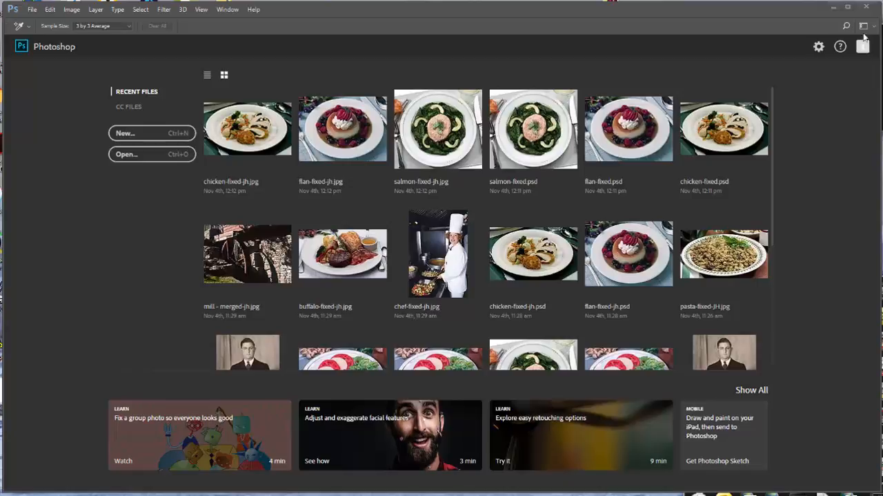
# - Set the color settings to the Adobe RGB (1998) working space with Preserve Embedded Profiles as the RGB policy
pyautogui.click(50, 10)
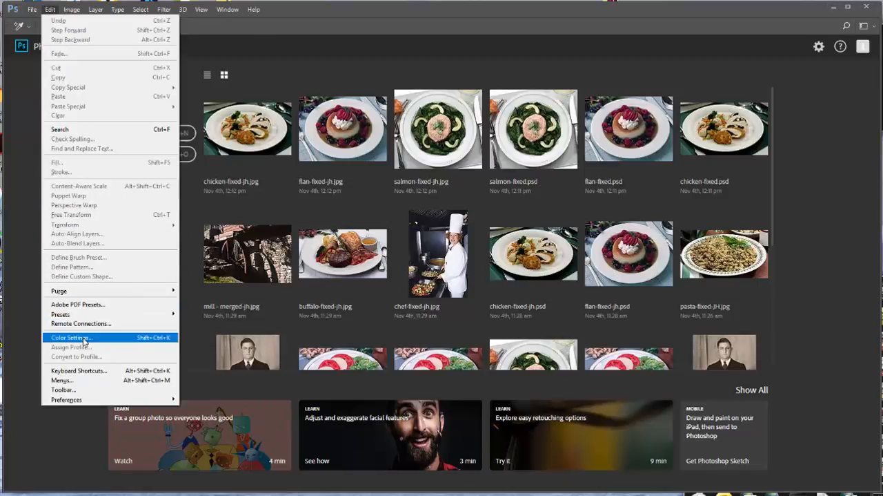
pyautogui.click(82, 337)
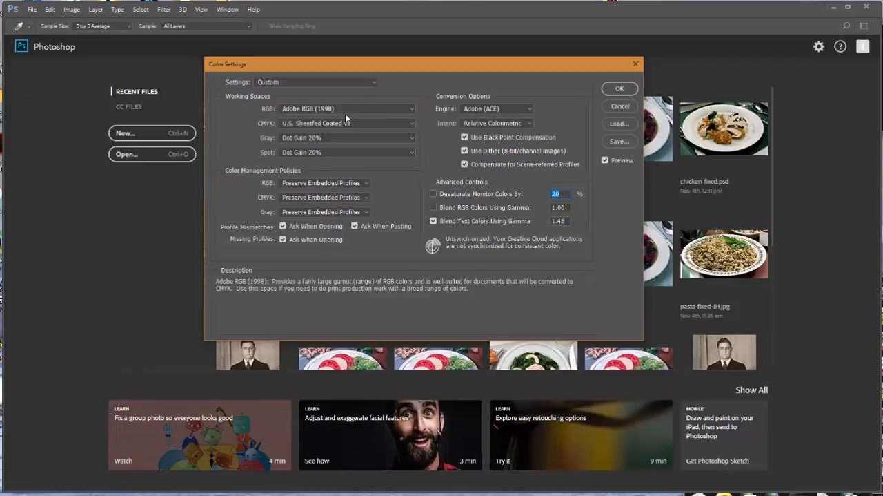
pyautogui.click(411, 109)
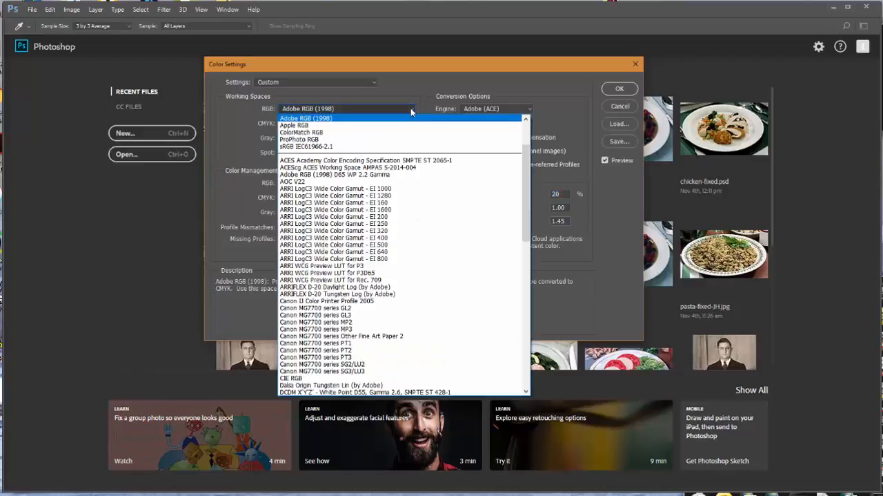
pyautogui.click(358, 119)
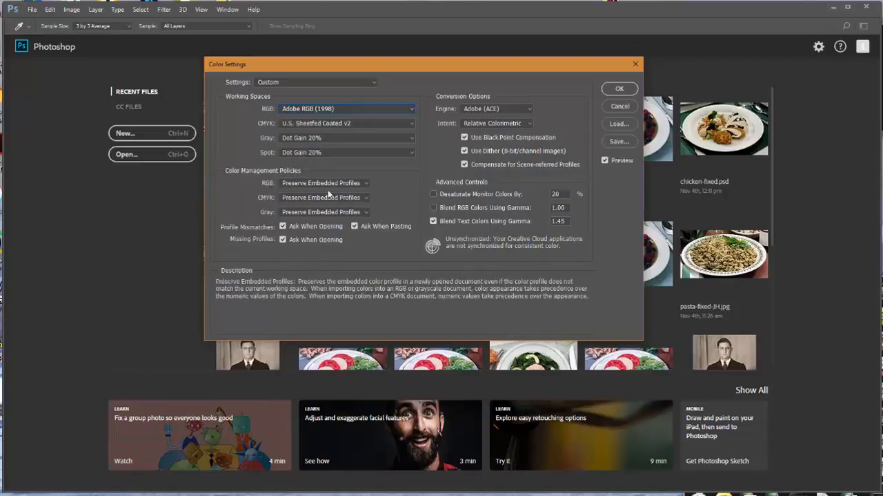
pyautogui.click(365, 182)
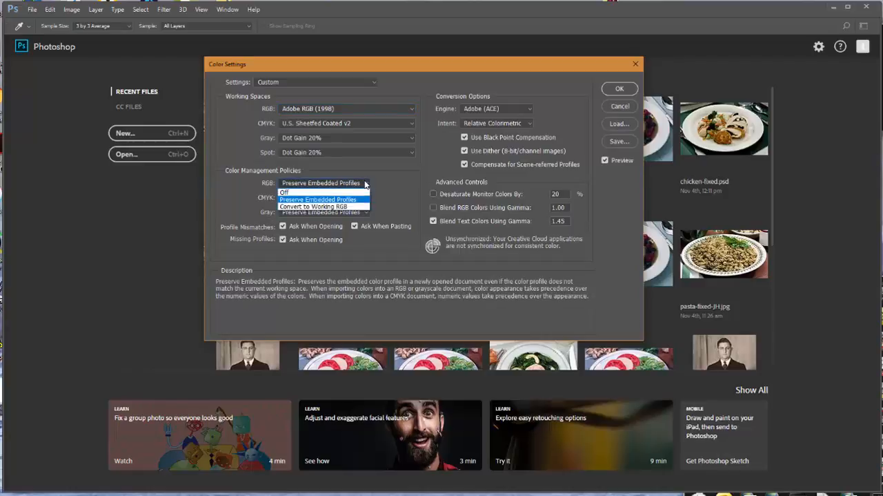
pyautogui.click(365, 183)
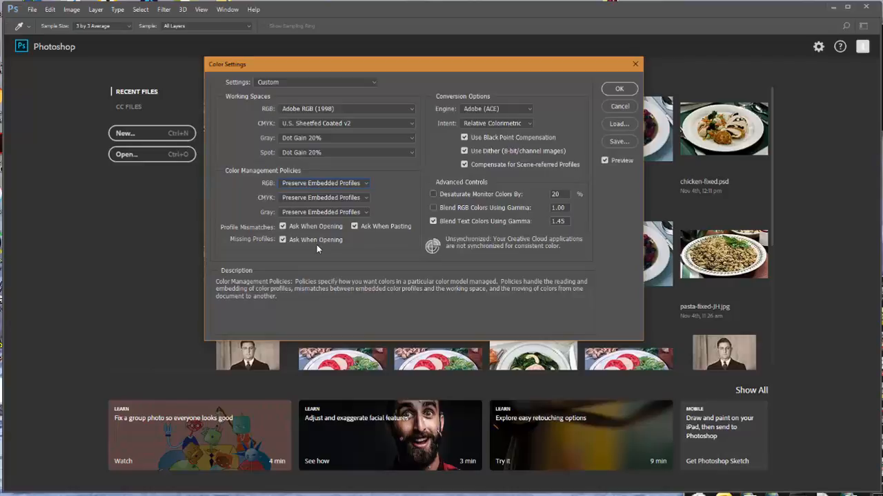
pyautogui.click(629, 91)
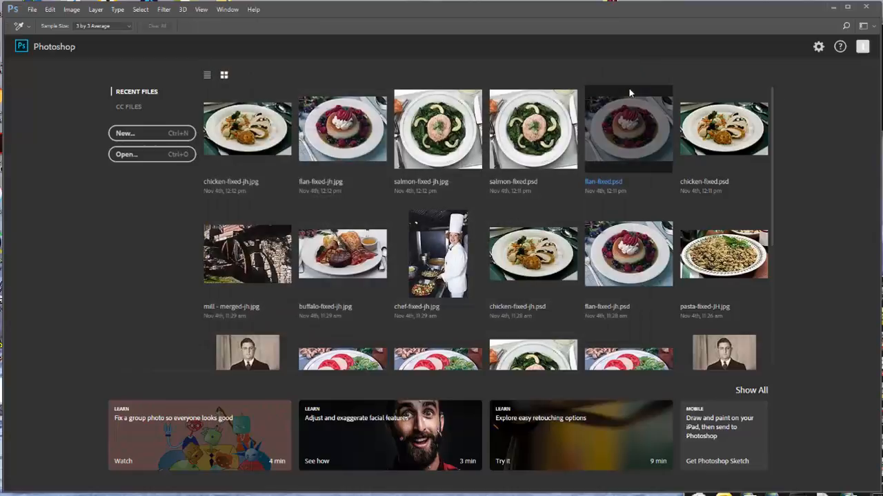
# - Start a new document named festival with inches as its unit
pyautogui.click(32, 9)
pyautogui.click(36, 16)
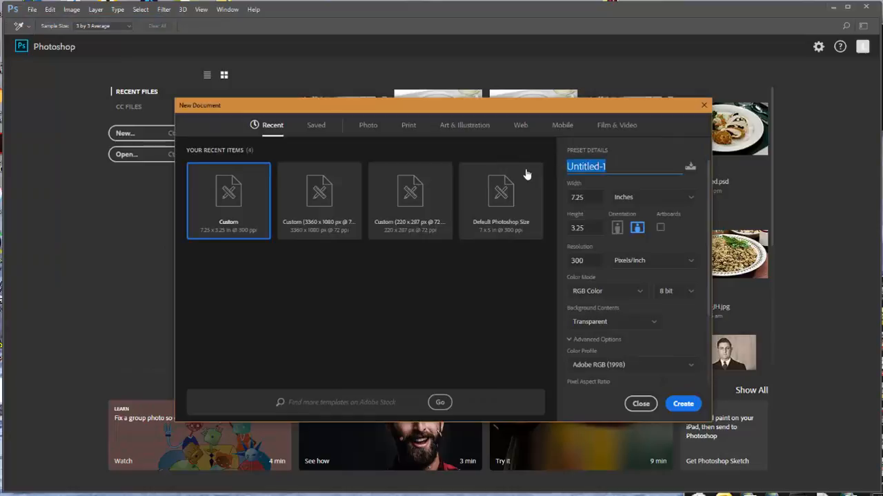
pyautogui.write('festival')
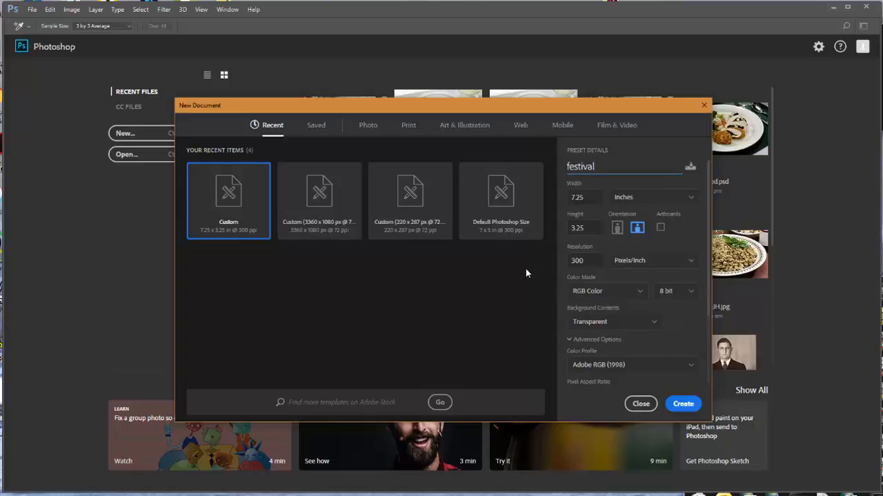
pyautogui.click(693, 201)
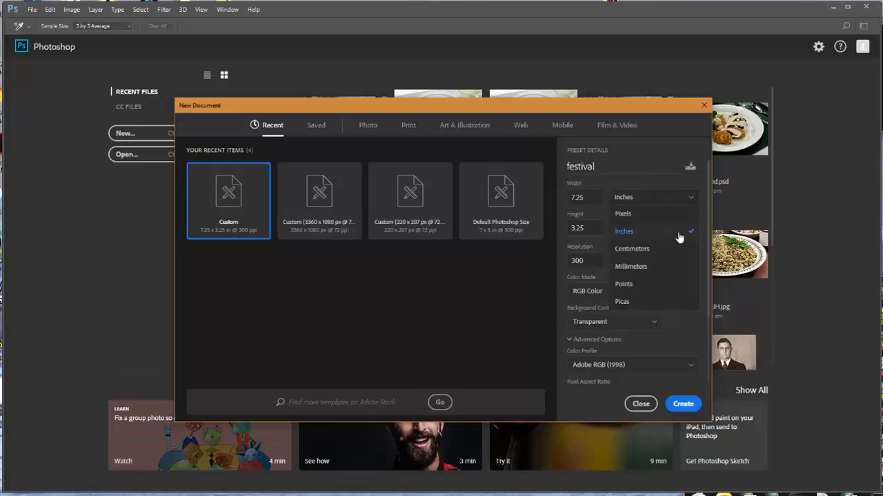
pyautogui.click(679, 234)
# - Set the new document's width to 7.25 inches, height to 5.25 inches and resolution to 300 pixels/inch
pyautogui.click(591, 197)
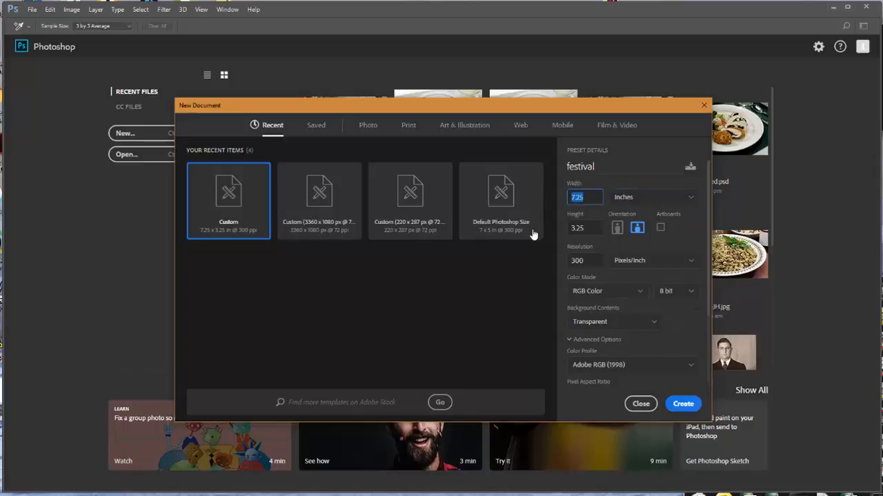
pyautogui.write('7.25')
pyautogui.press('Tab')
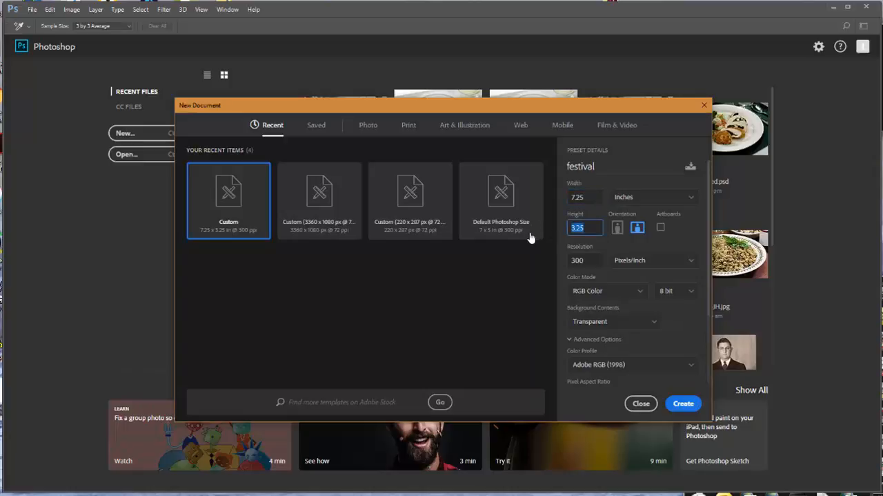
pyautogui.write('5.25')
pyautogui.click(595, 260)
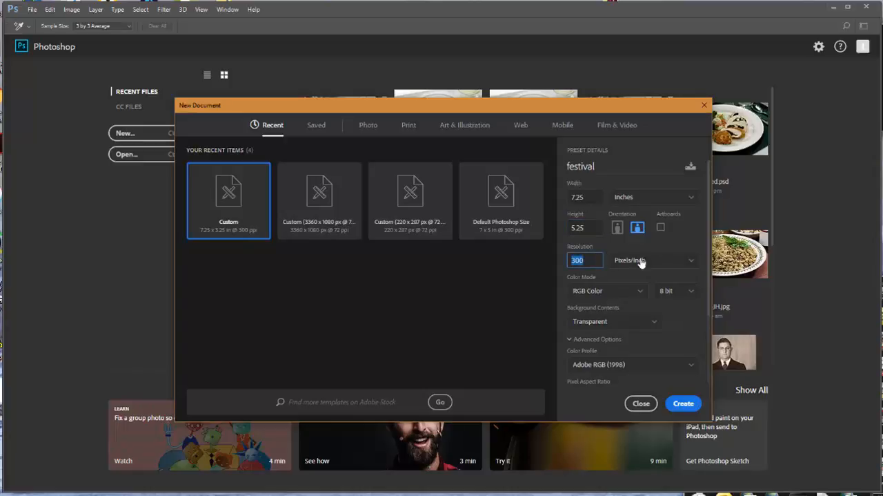
pyautogui.click(665, 262)
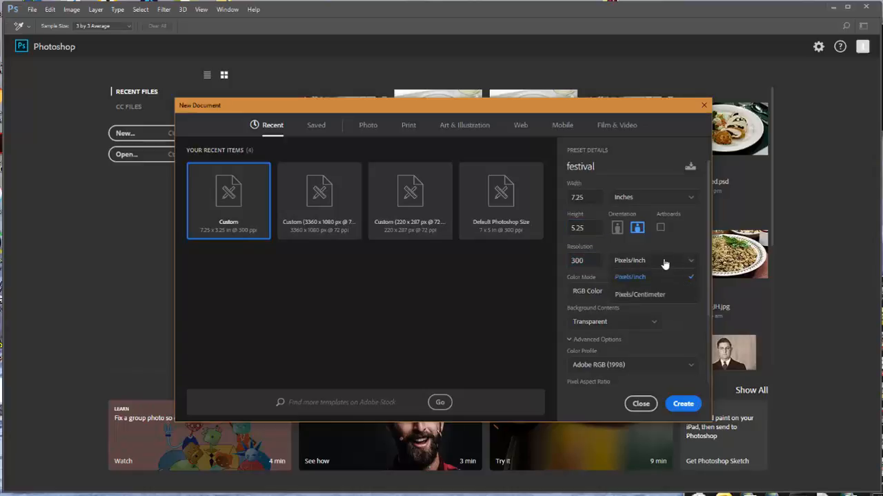
pyautogui.click(687, 313)
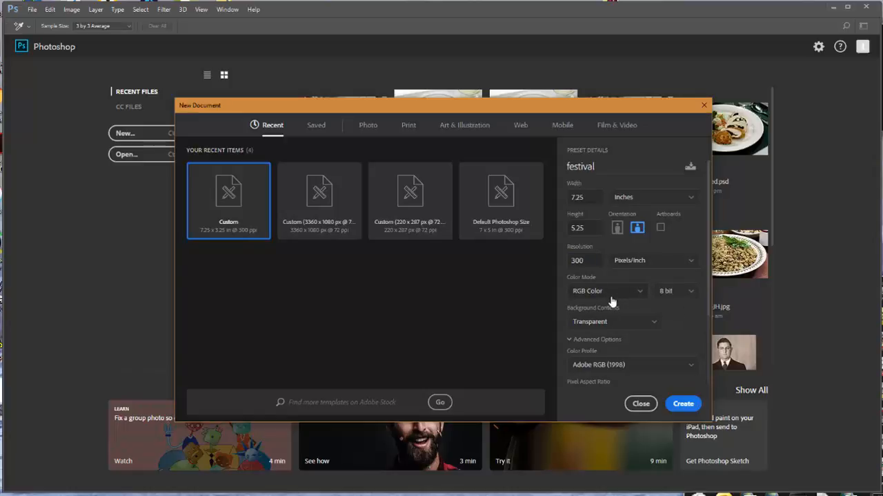
# - Create the document with transparent background contents and the Working RGB: Adobe RGB (1998) color profile
pyautogui.scroll(-3, 693, 307)
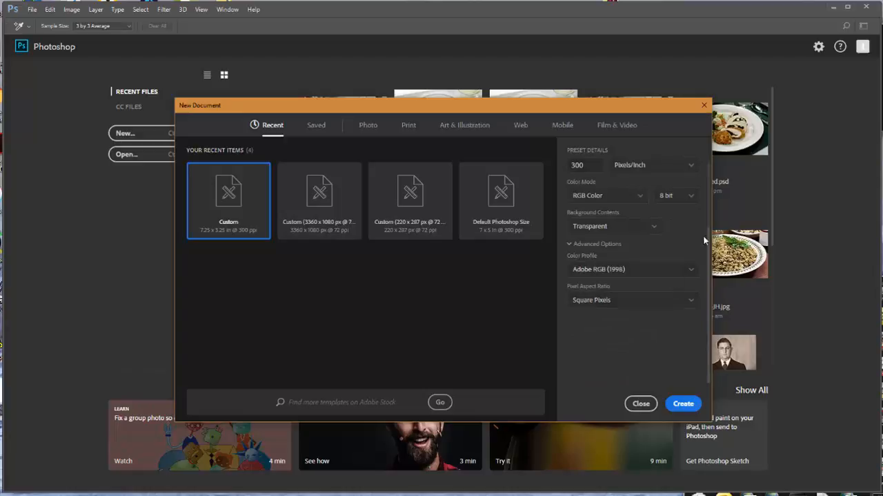
pyautogui.click(654, 227)
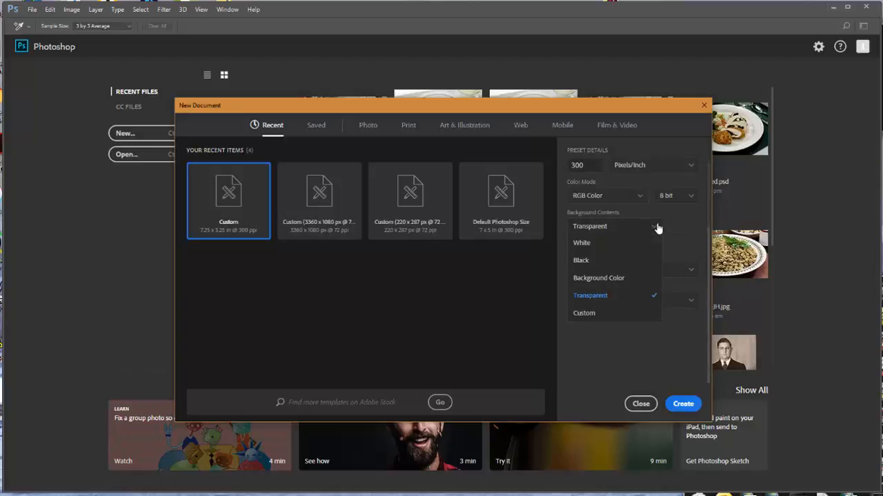
pyautogui.click(626, 299)
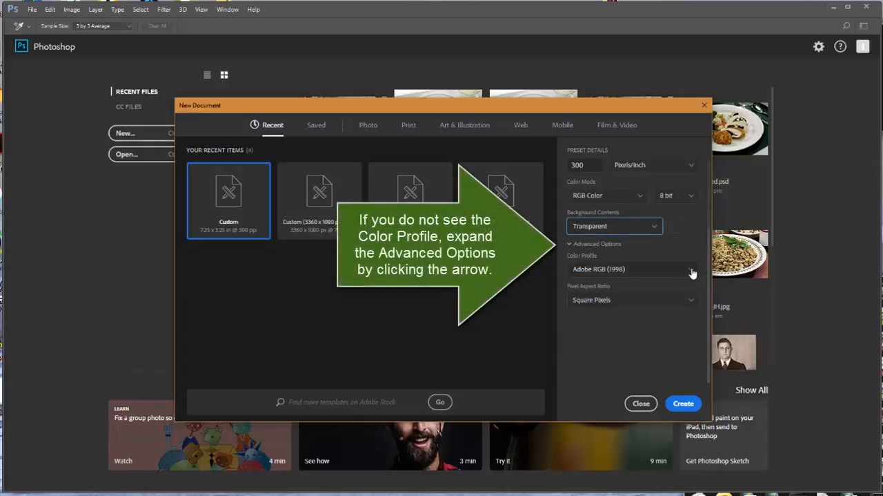
pyautogui.click(692, 270)
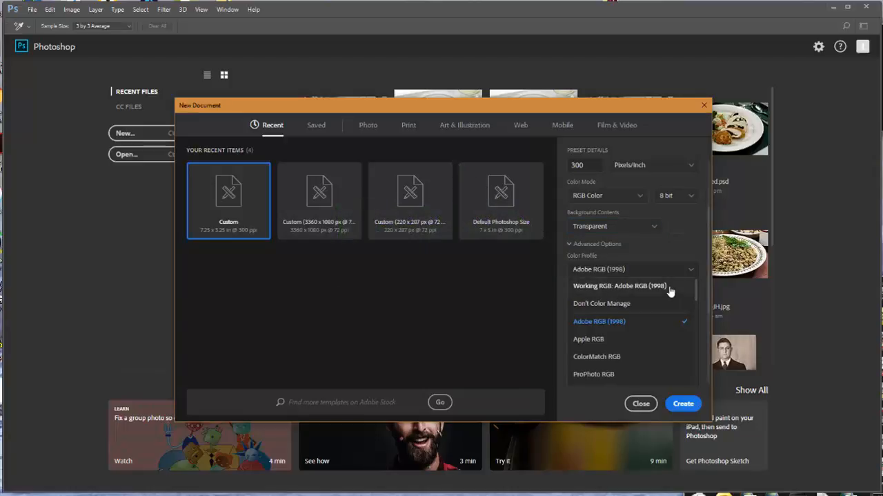
pyautogui.click(670, 287)
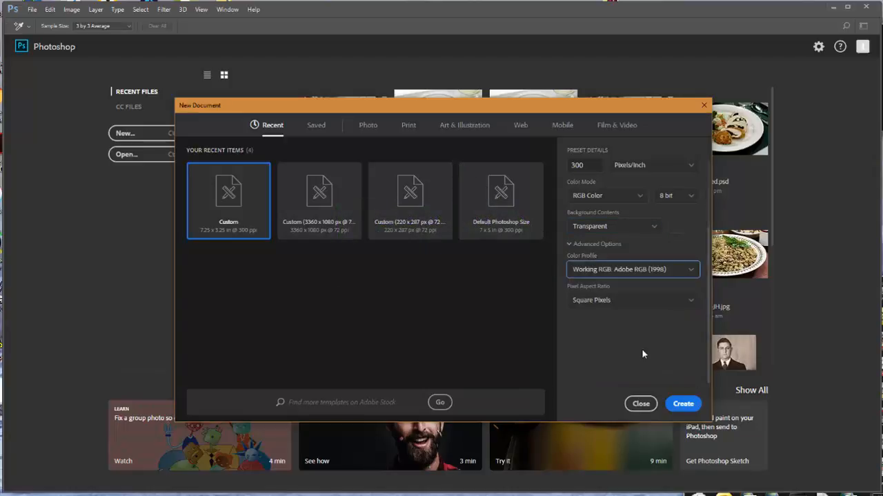
pyautogui.click(684, 404)
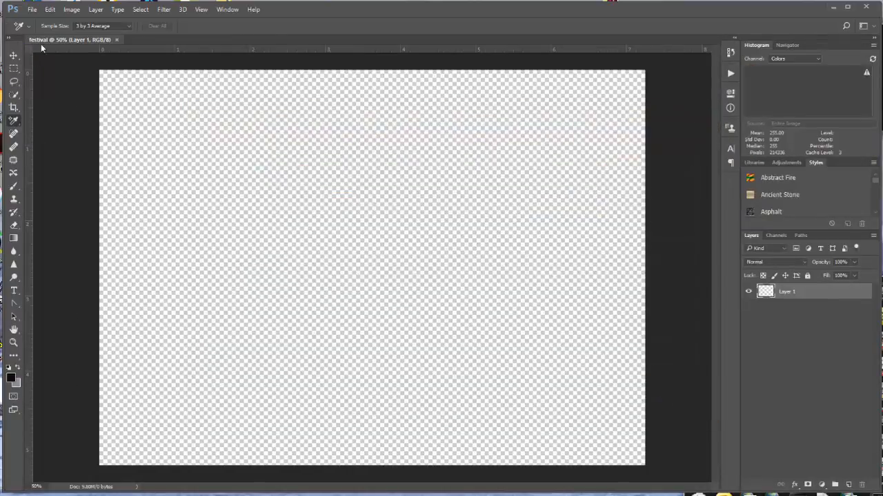
# - Save the document as a Photoshop file named festival in the Cards folder with Maximize Compatibility enabled
pyautogui.click(32, 9)
pyautogui.click(49, 125)
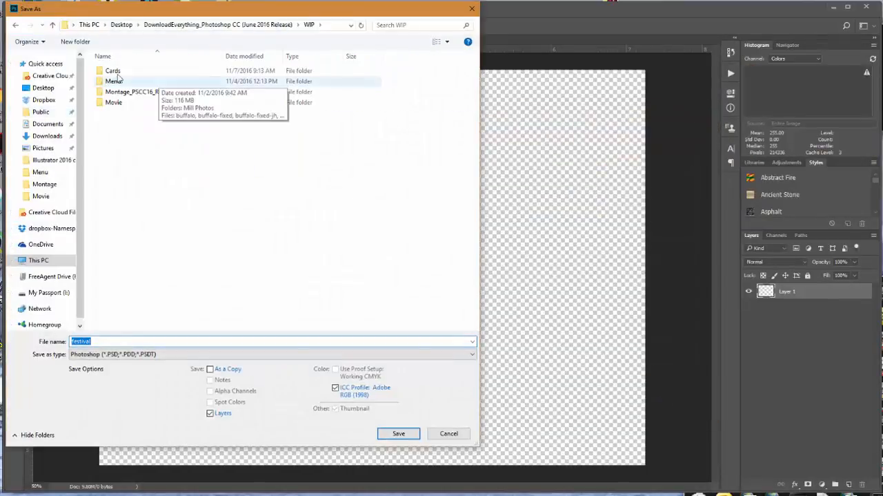
pyautogui.doubleClick(115, 71)
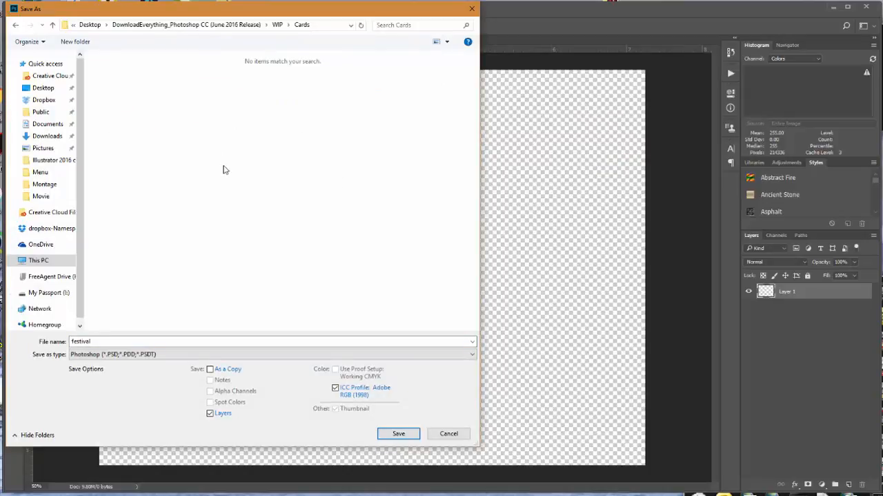
pyautogui.click(405, 434)
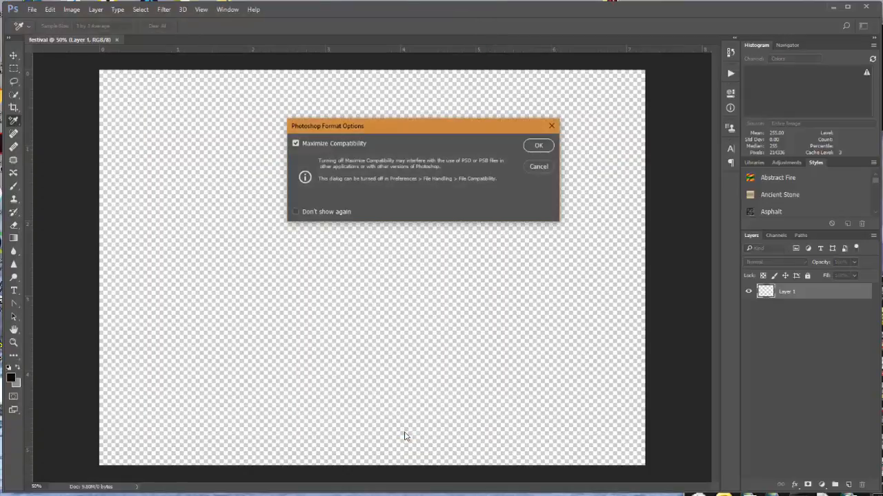
pyautogui.click(537, 147)
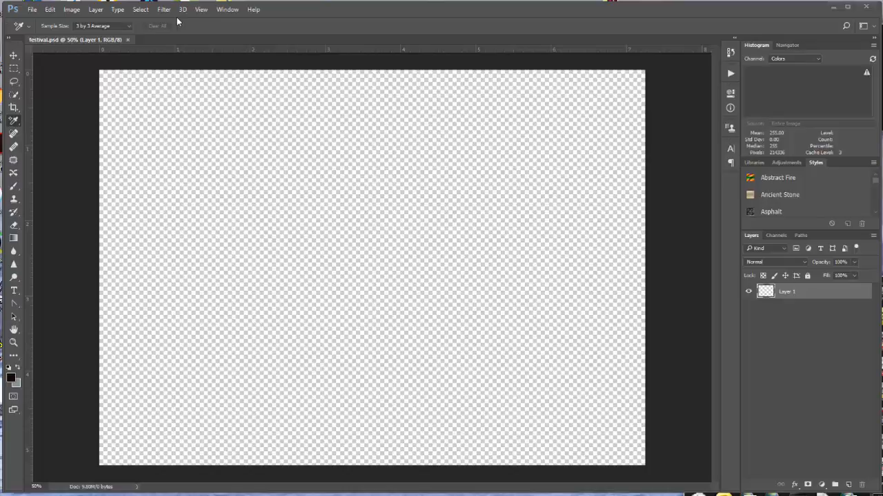
# - Add a guide layout with 0.125 in margins on all four sides and save the file
pyautogui.click(202, 9)
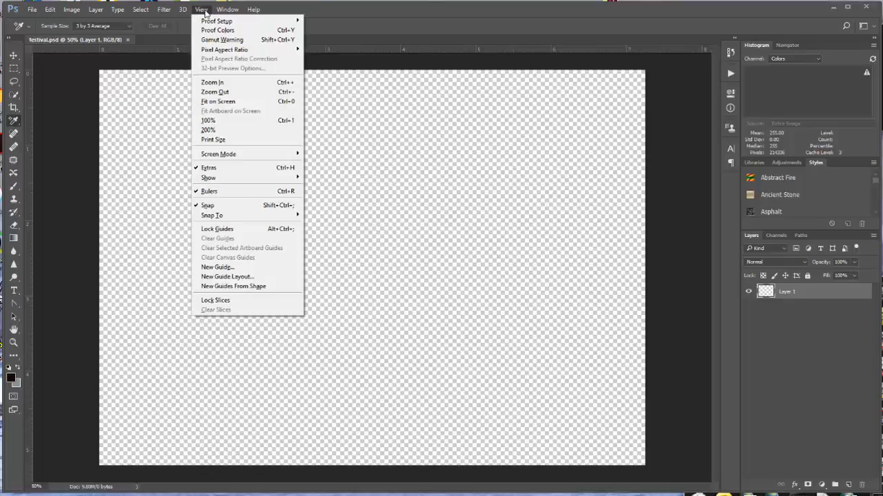
pyautogui.click(259, 276)
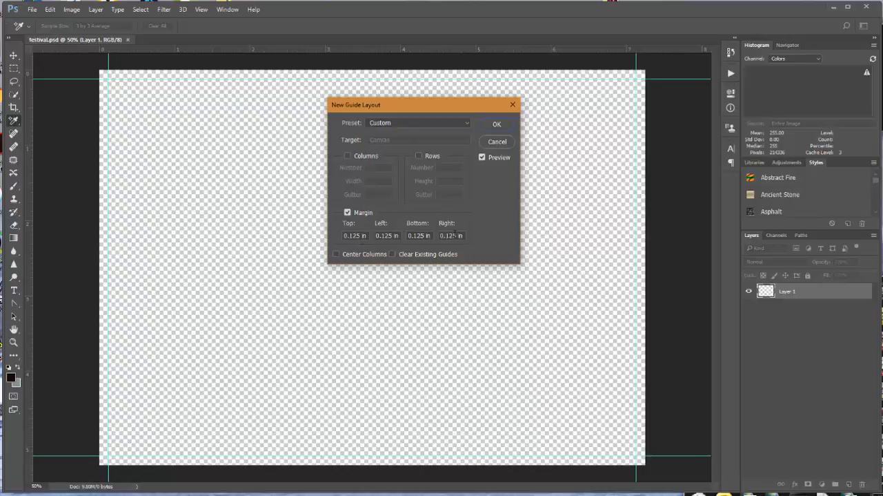
pyautogui.click(496, 125)
pyautogui.click(31, 10)
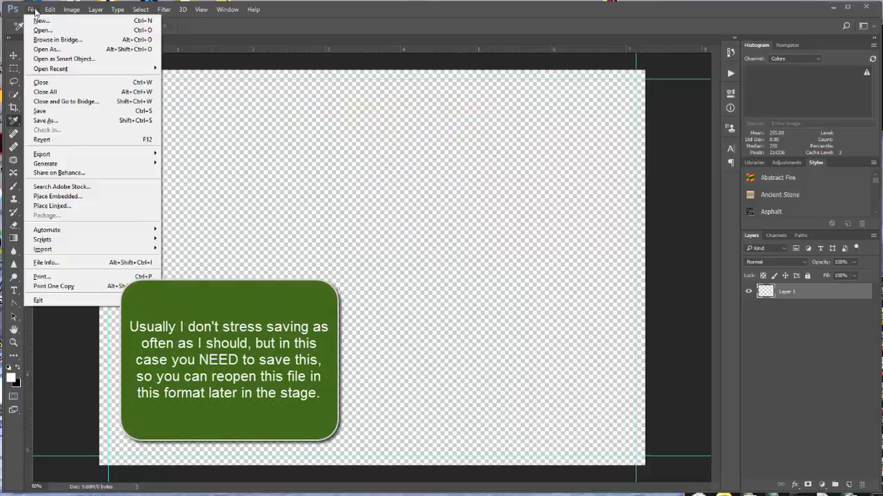
pyautogui.click(40, 110)
# - Set the foreground color to white and the background color to black, and flatten the image
pyautogui.click(9, 367)
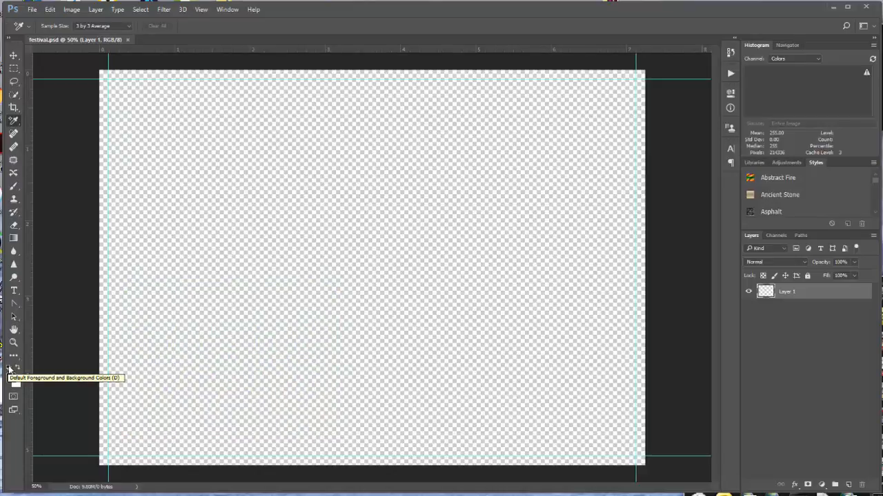
pyautogui.click(18, 368)
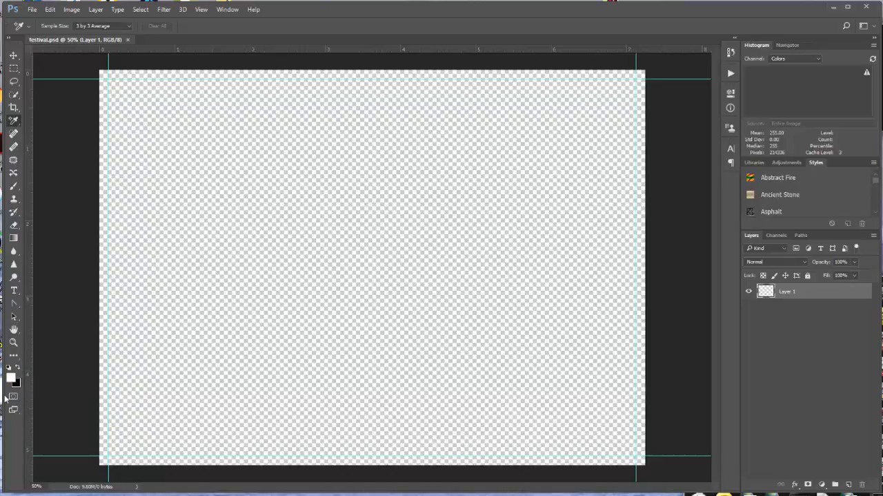
pyautogui.click(874, 236)
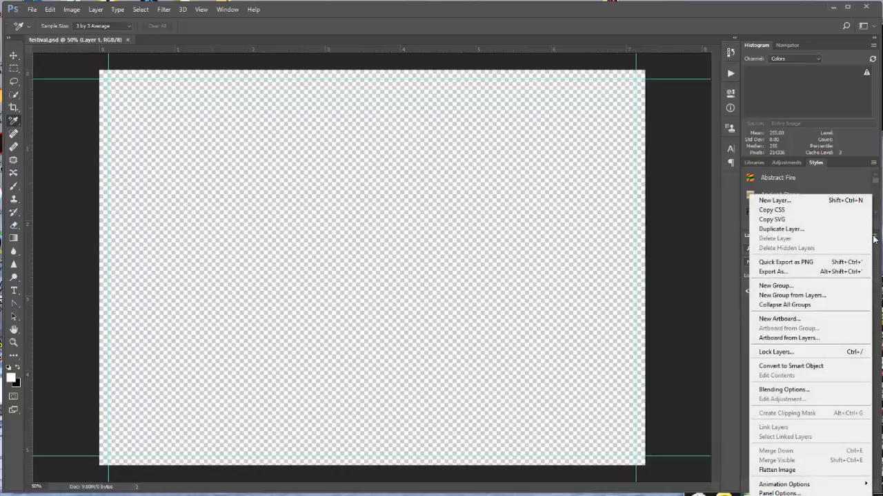
pyautogui.click(780, 469)
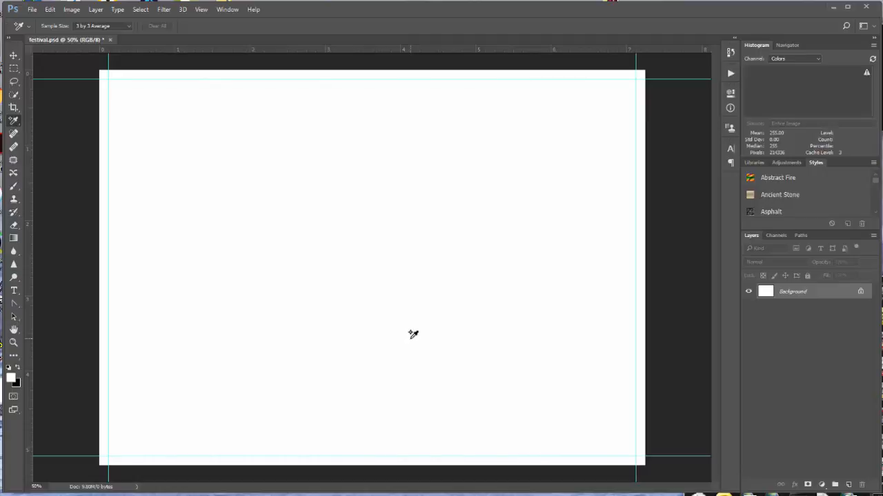
# - Fill the Background layer with the black background color in Normal mode at 100% opacity
pyautogui.click(49, 9)
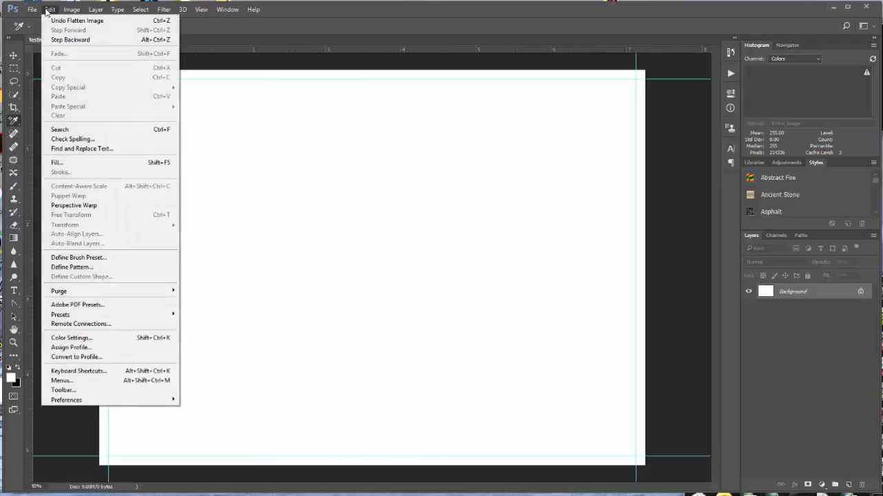
pyautogui.click(79, 162)
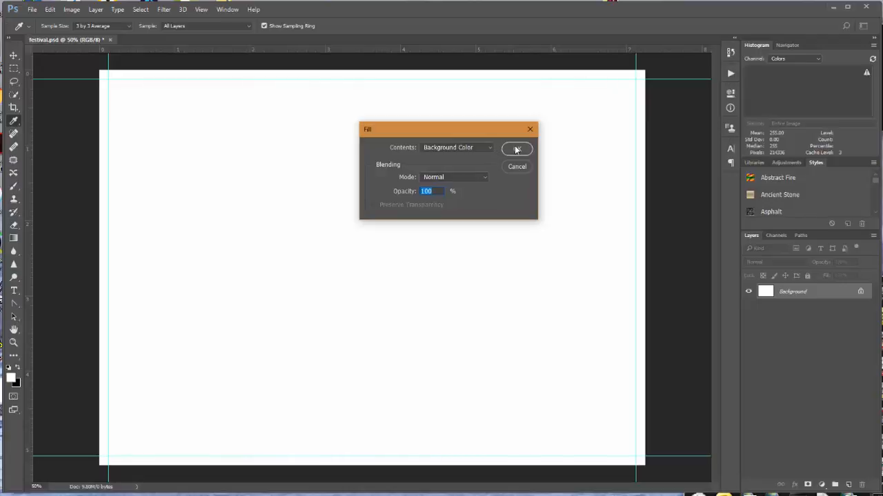
pyautogui.click(516, 149)
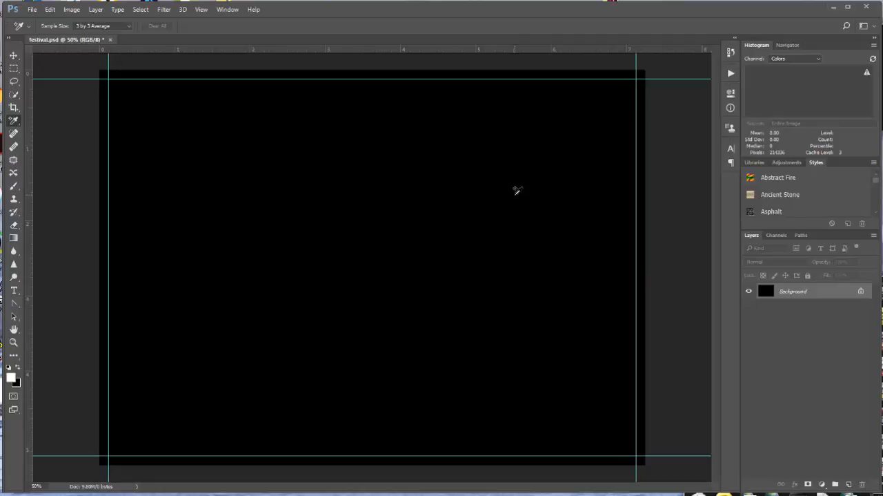
# - Save a copy of the black document under the new file name blvd, in Photoshop format in the Cards folder
pyautogui.click(33, 10)
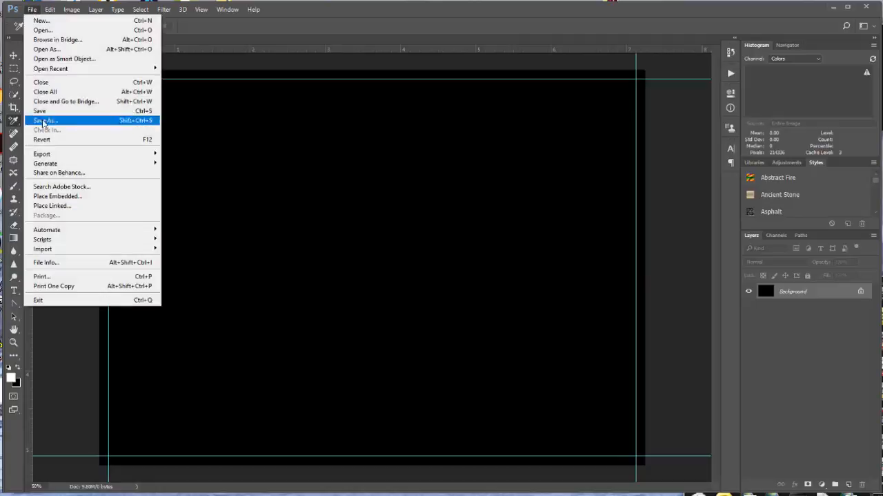
pyautogui.click(66, 119)
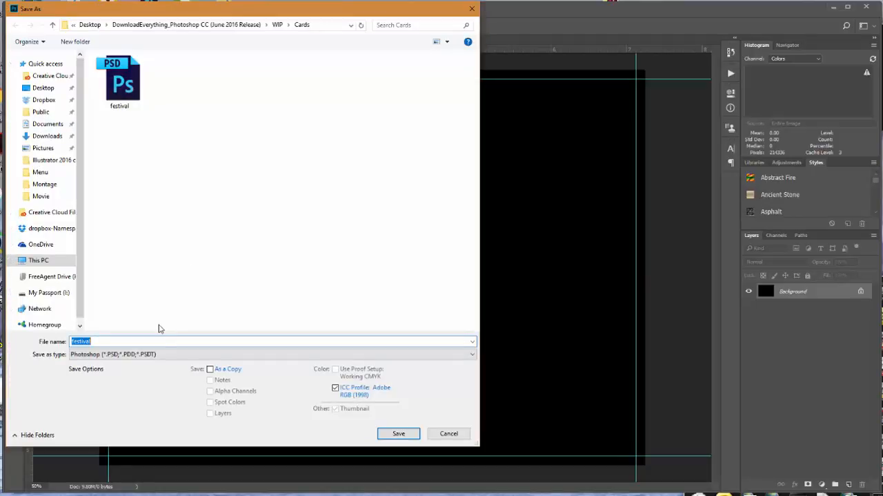
pyautogui.write('blvd')
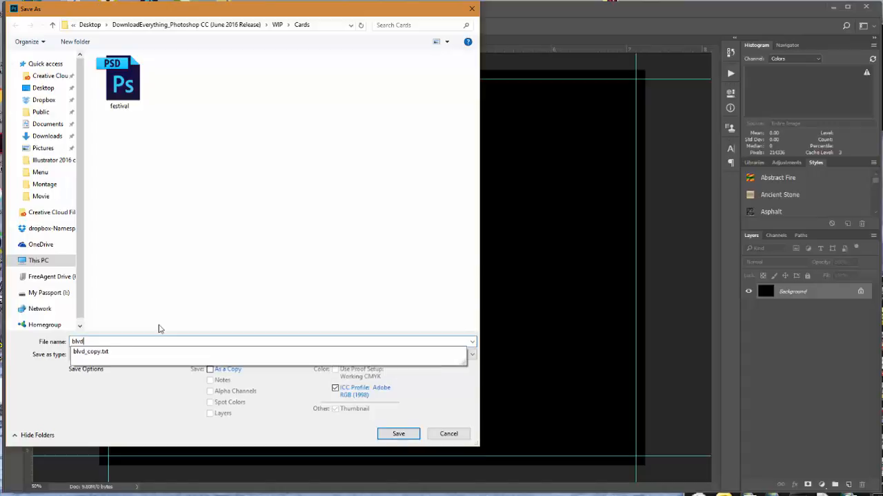
pyautogui.click(395, 434)
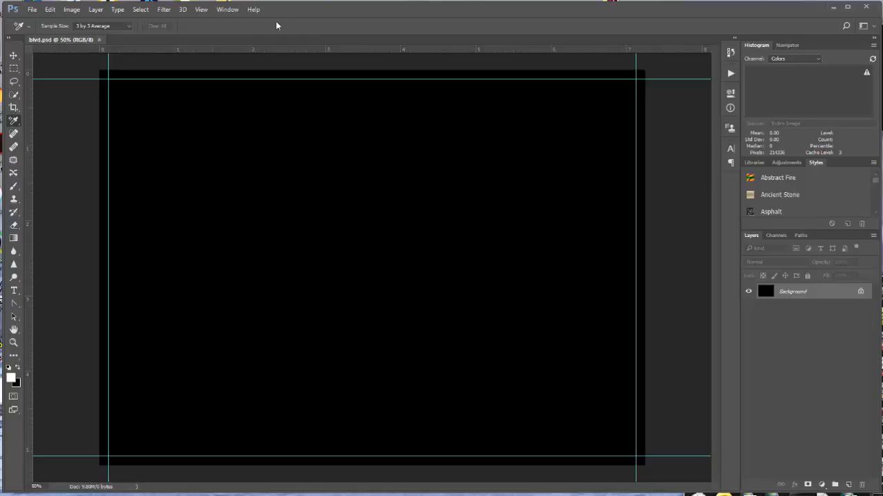
# - Open Lights.jpg from the Cards folder, leaving its missing color profile as is (don't color manage)
pyautogui.click(32, 10)
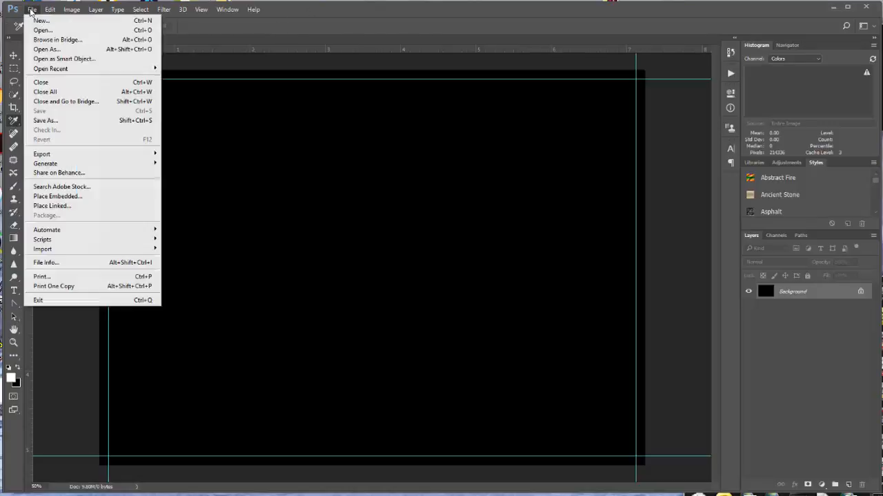
pyautogui.click(42, 30)
pyautogui.click(398, 81)
pyautogui.click(403, 428)
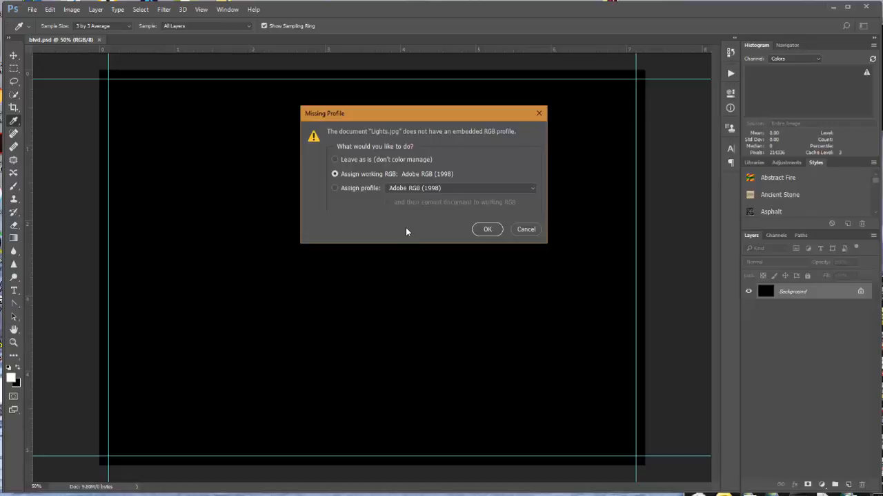
pyautogui.click(334, 160)
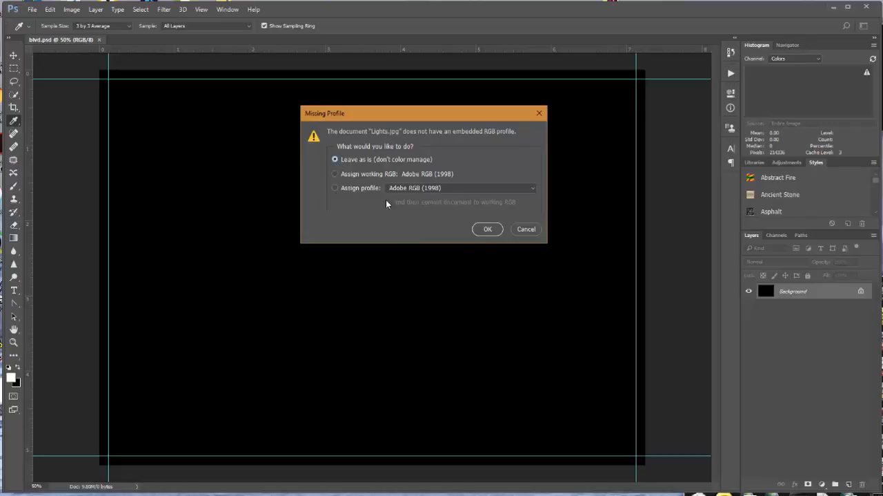
pyautogui.click(485, 228)
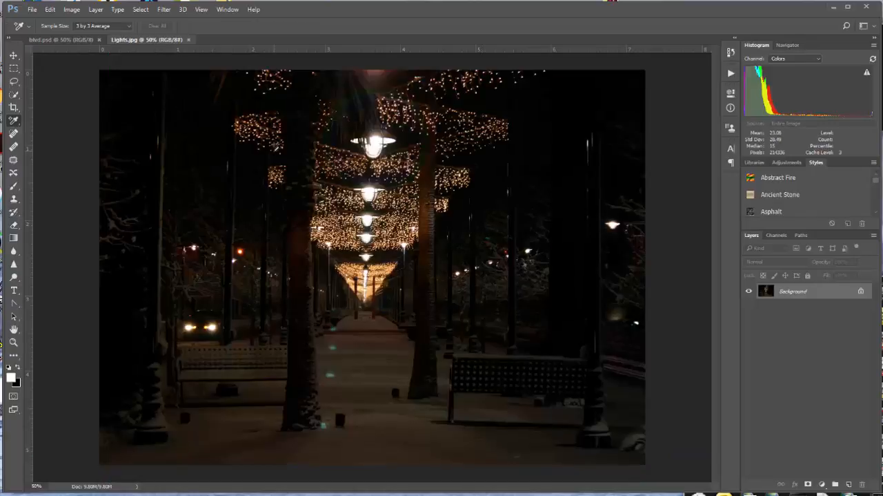
# - Copy the entire Lights.jpg image, close that file, and paste the copy into blvd.psd
pyautogui.click(140, 9)
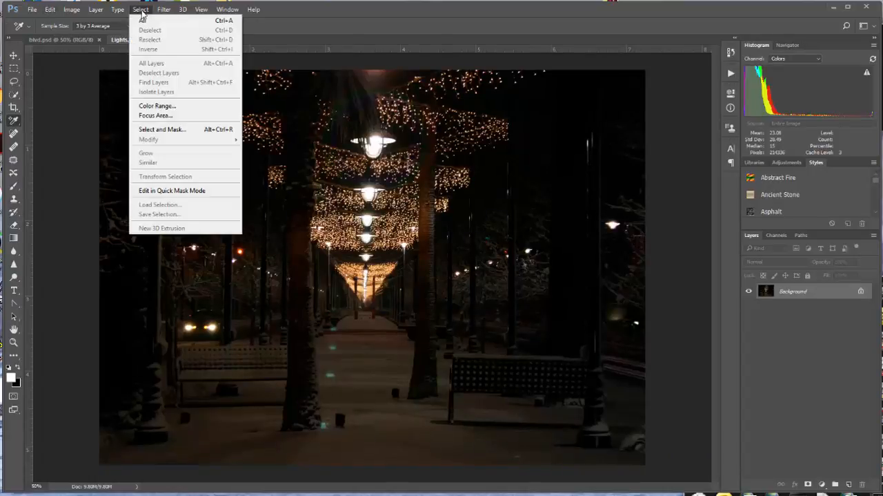
pyautogui.click(153, 21)
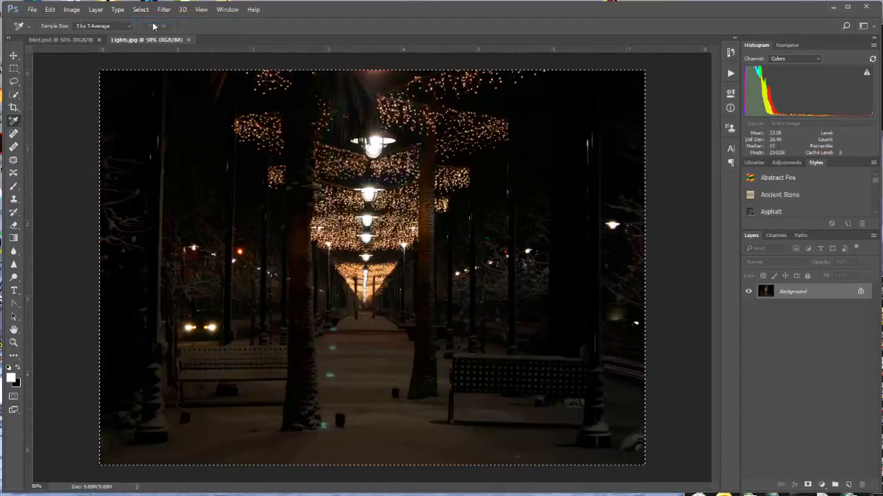
pyautogui.click(51, 10)
pyautogui.click(69, 76)
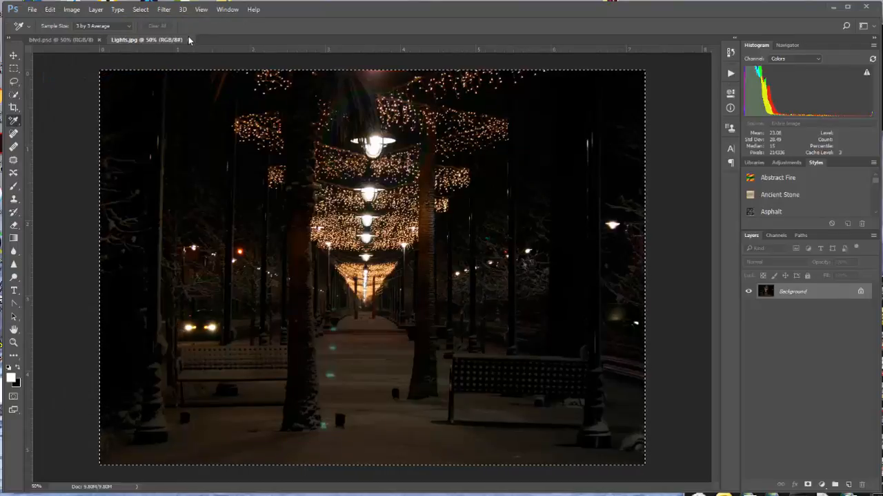
pyautogui.click(188, 39)
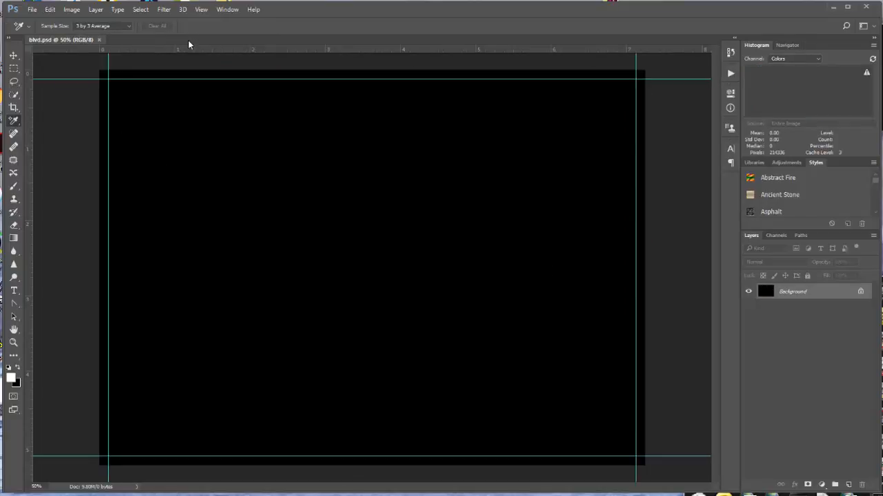
pyautogui.click(50, 10)
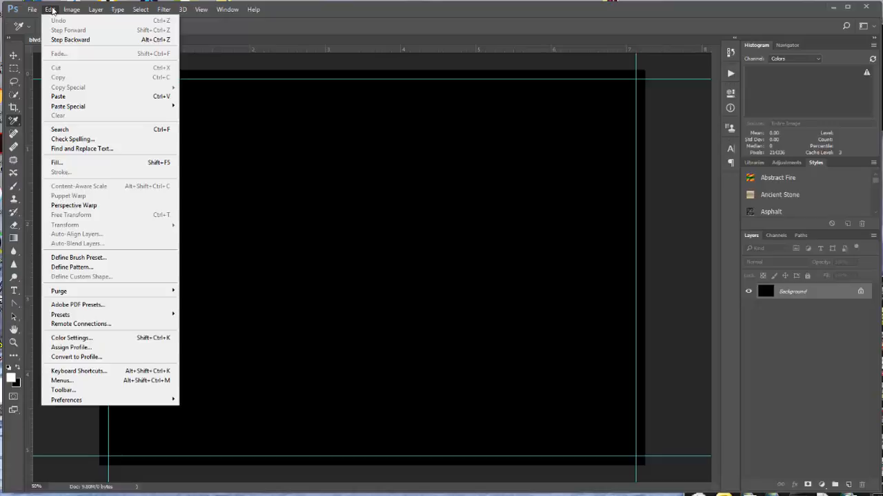
pyautogui.click(75, 97)
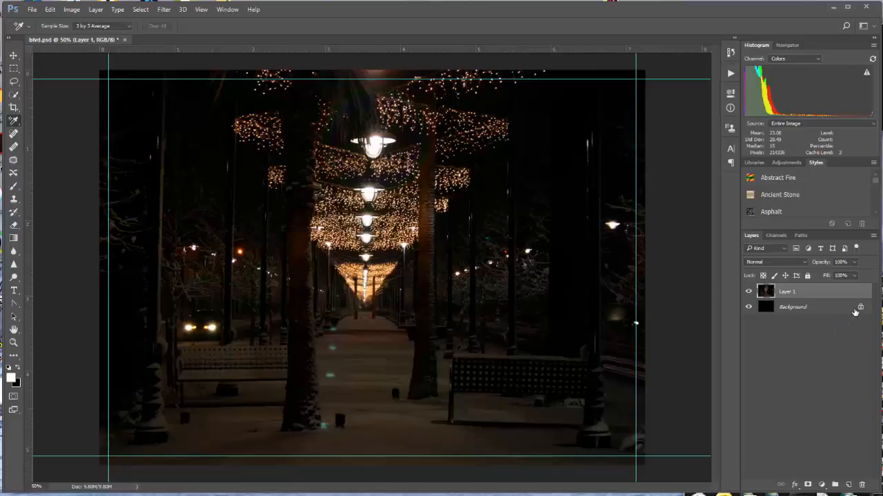
# - Rename the pasted layer Lights and save blvd.psd with Maximize Compatibility enabled
pyautogui.doubleClick(786, 292)
pyautogui.write('Lights')
pyautogui.press('Return')
pyautogui.hotkey('ctrl', 's')
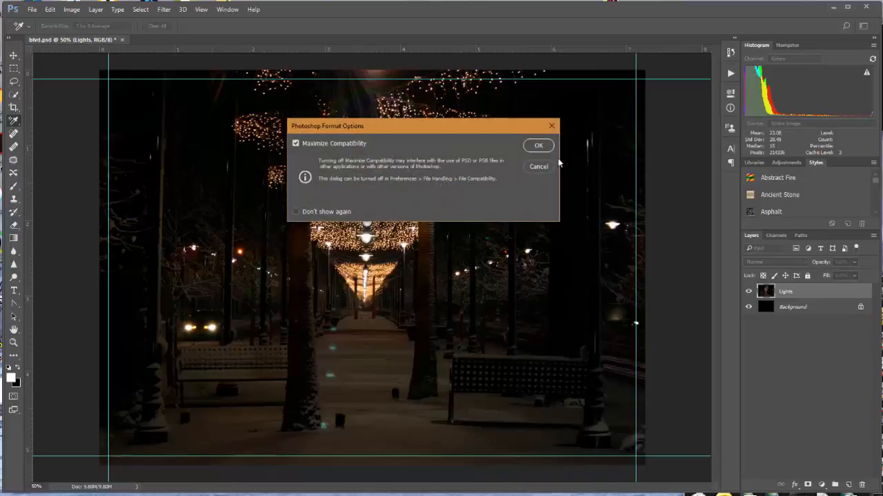
pyautogui.click(539, 145)
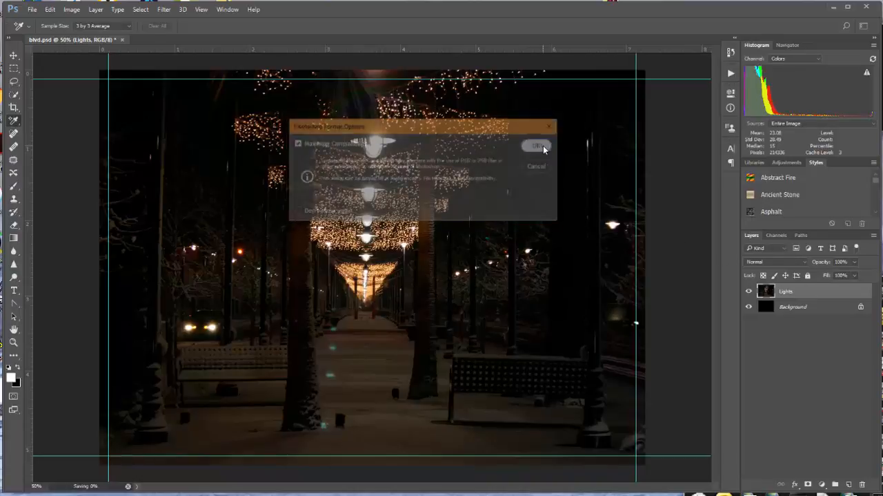
# - Reopen festival.psd from the recently used files
pyautogui.click(33, 9)
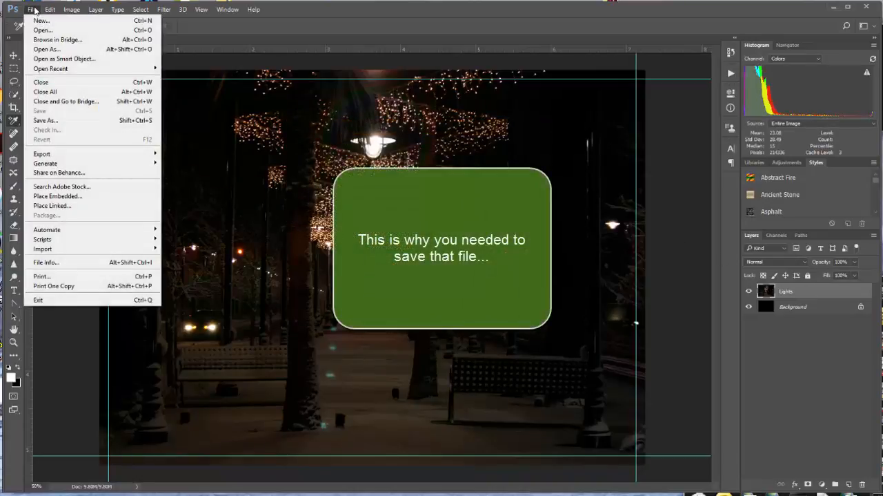
pyautogui.moveTo(83, 69)
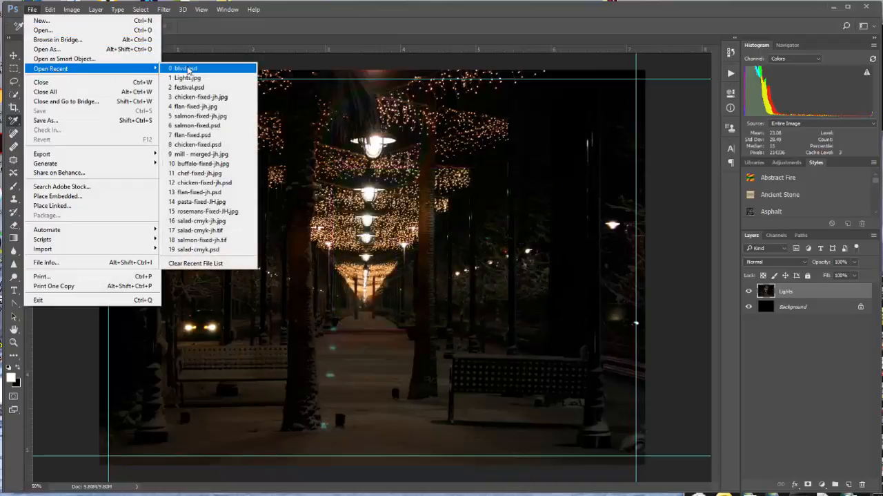
pyautogui.click(190, 86)
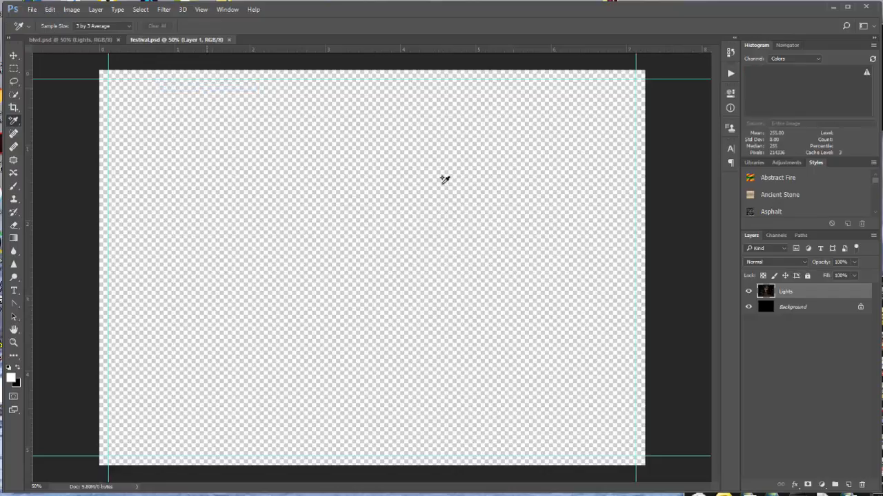
# - Open Bloom.jpg from the Cards folder, using its embedded profile instead of the working space
pyautogui.click(31, 10)
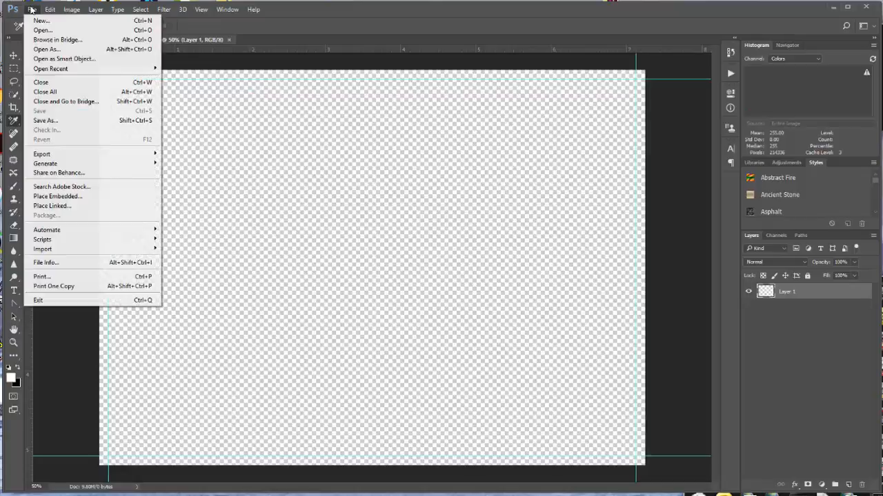
pyautogui.click(42, 30)
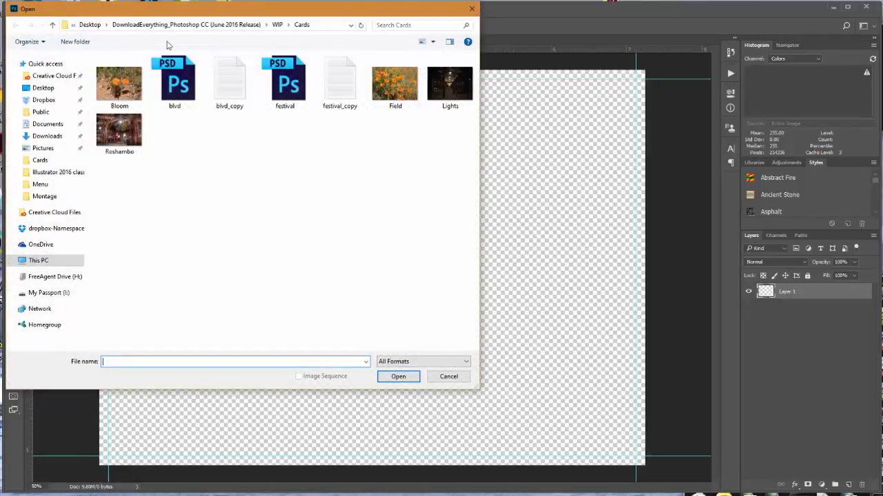
pyautogui.click(136, 100)
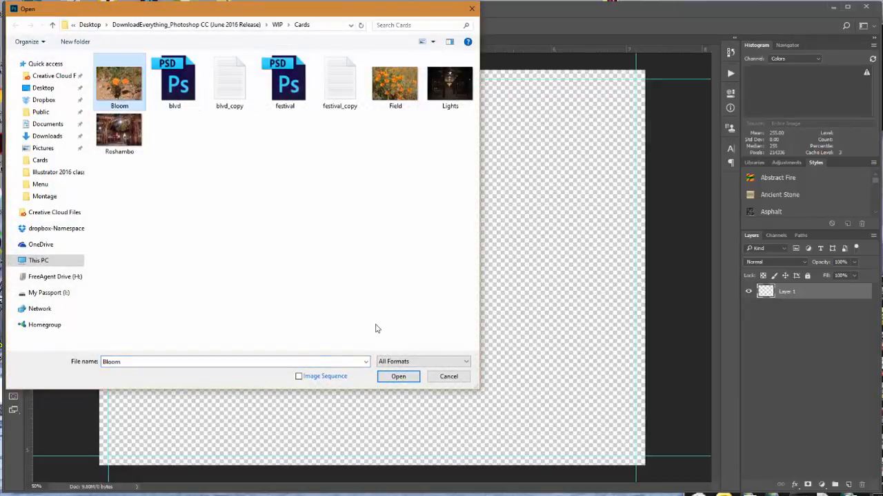
pyautogui.click(398, 376)
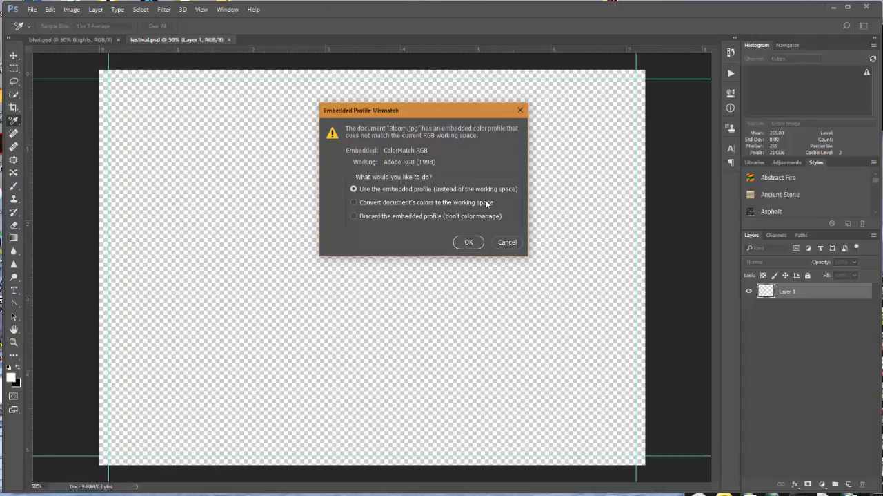
pyautogui.click(468, 242)
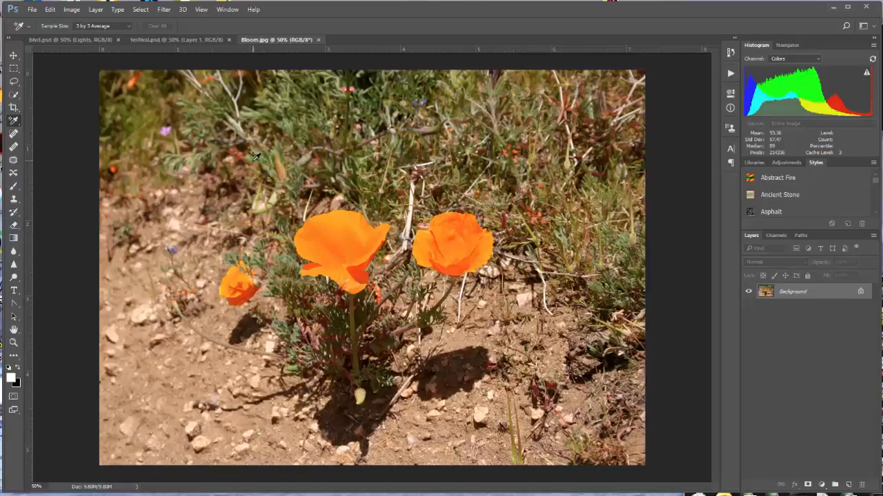
# - Copy the entire Bloom.jpg image, close it, and paste into festival.psd, converting colors to preserve their appearance
pyautogui.hotkey('ctrl', 'a')
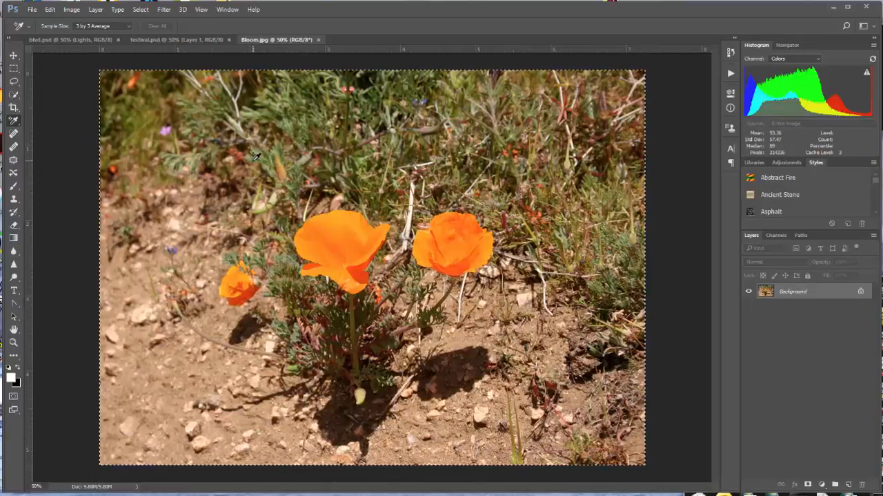
pyautogui.click(318, 40)
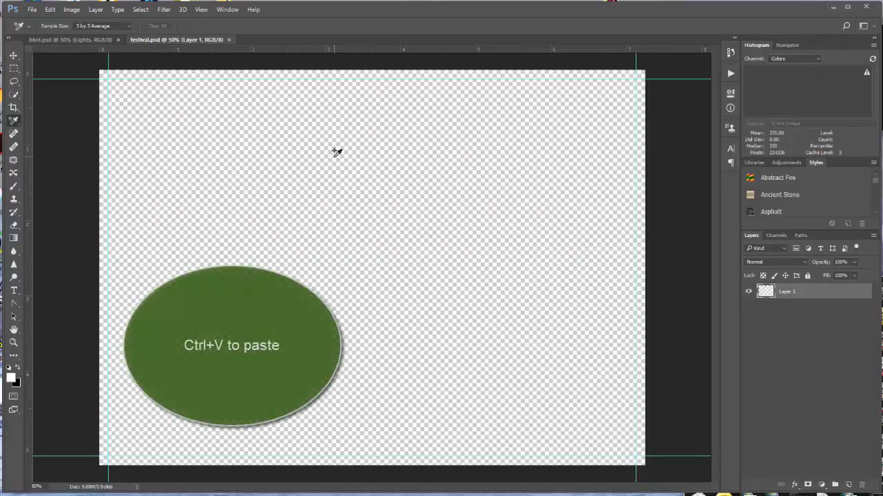
pyautogui.hotkey('ctrl', 'v')
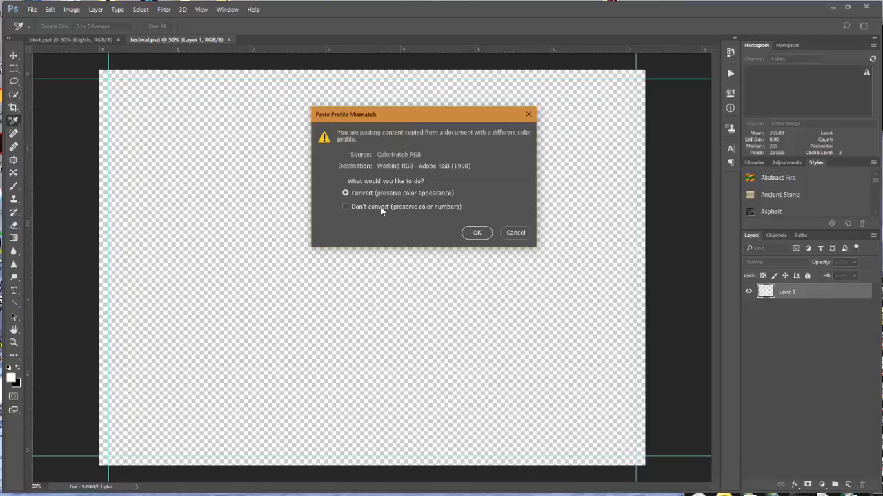
pyautogui.click(475, 233)
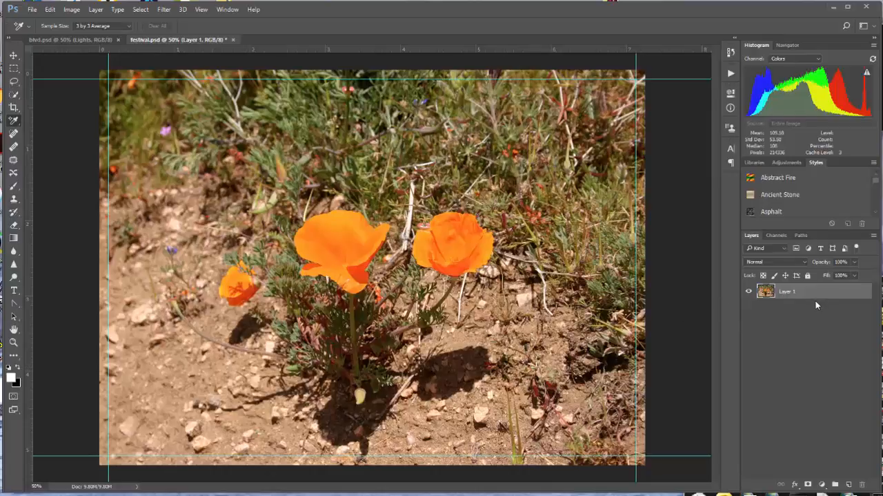
# - Rename the layer holding the pasted poppy photo to Bloom and save festival.psd
pyautogui.doubleClick(787, 291)
pyautogui.write('Bloom')
pyautogui.press('Return')
pyautogui.hotkey('ctrl', 's')
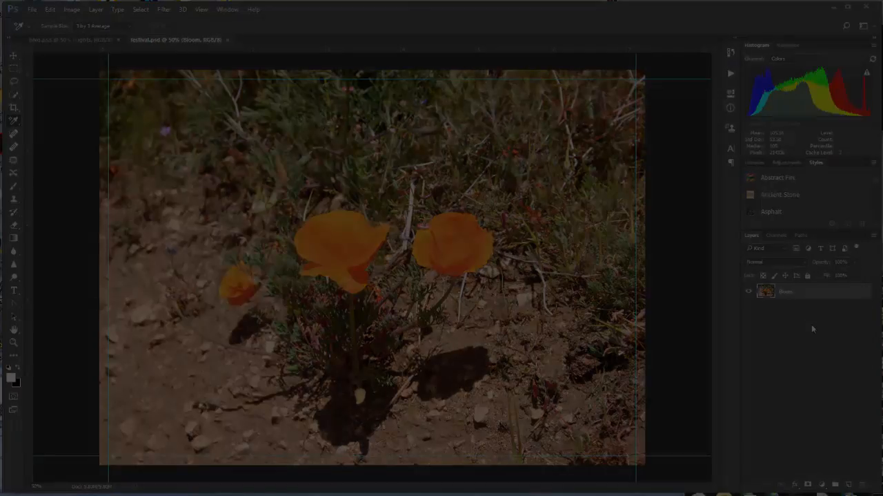